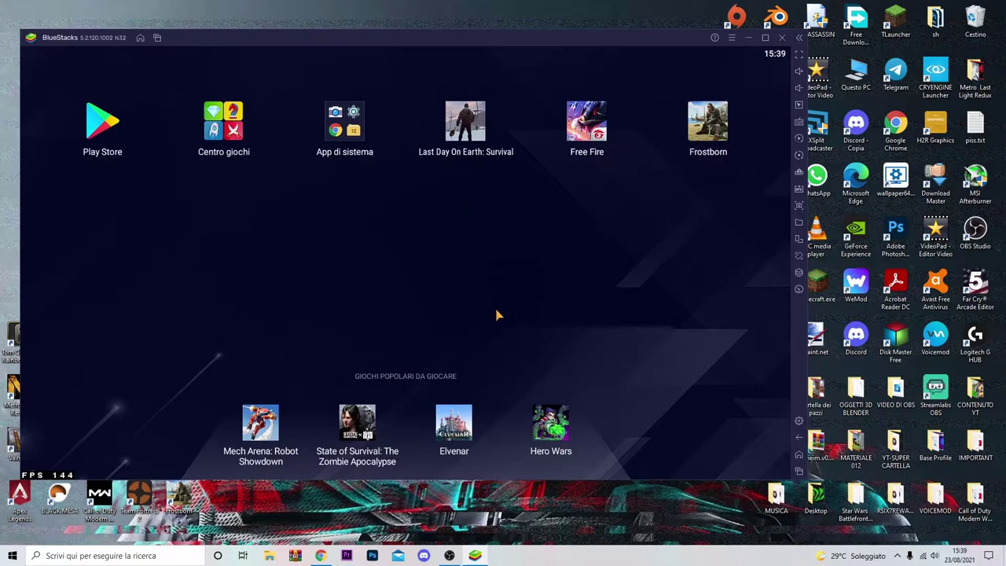
Step: Reposition the emulator window slightly and open its settings
left_click_drag(454, 40, 462, 40)
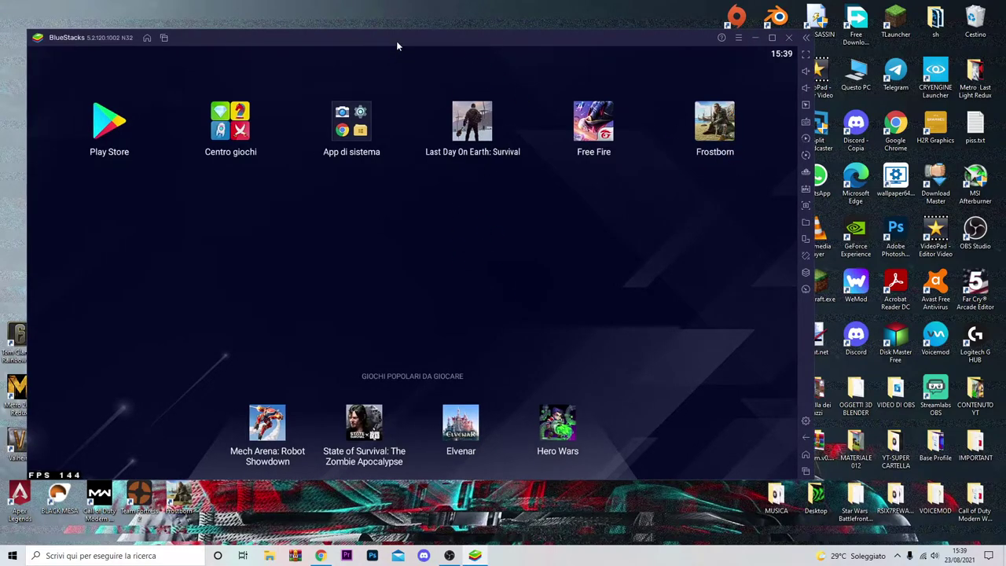
mouse_move(398, 44)
left_mouse_down()
mouse_move(450, 52)
mouse_move(410, 53)
mouse_move(406, 40)
left_mouse_up()
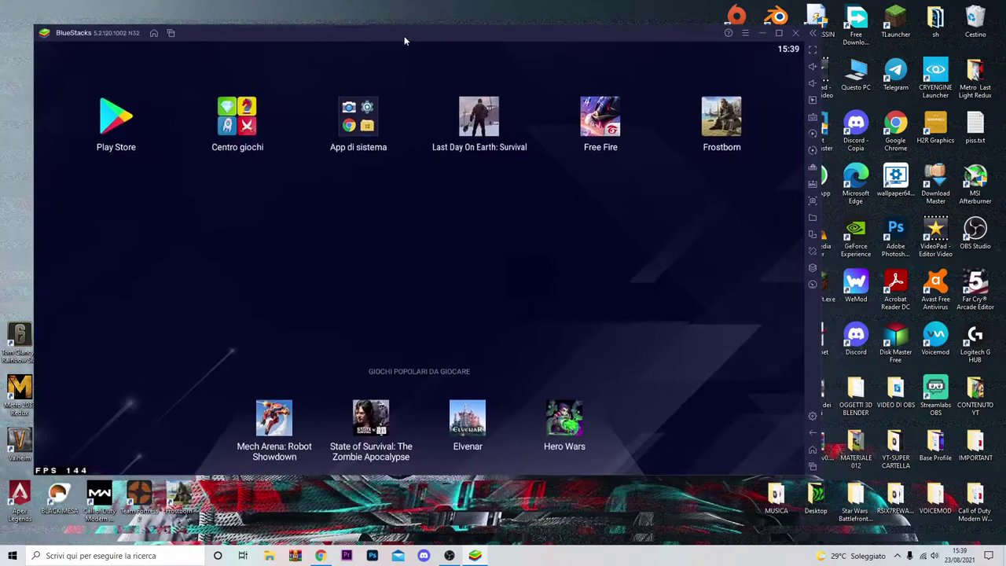
left_click(745, 33)
left_click(713, 49)
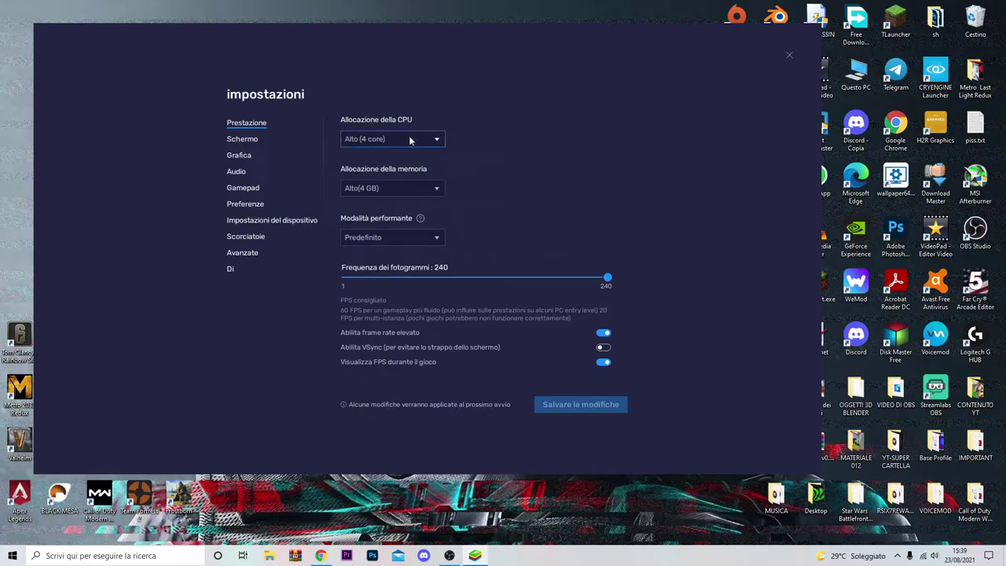
Step: Examine the available CPU allocation options in the performance settings without changing the selection
left_click(431, 142)
left_click(435, 139)
left_click(434, 140)
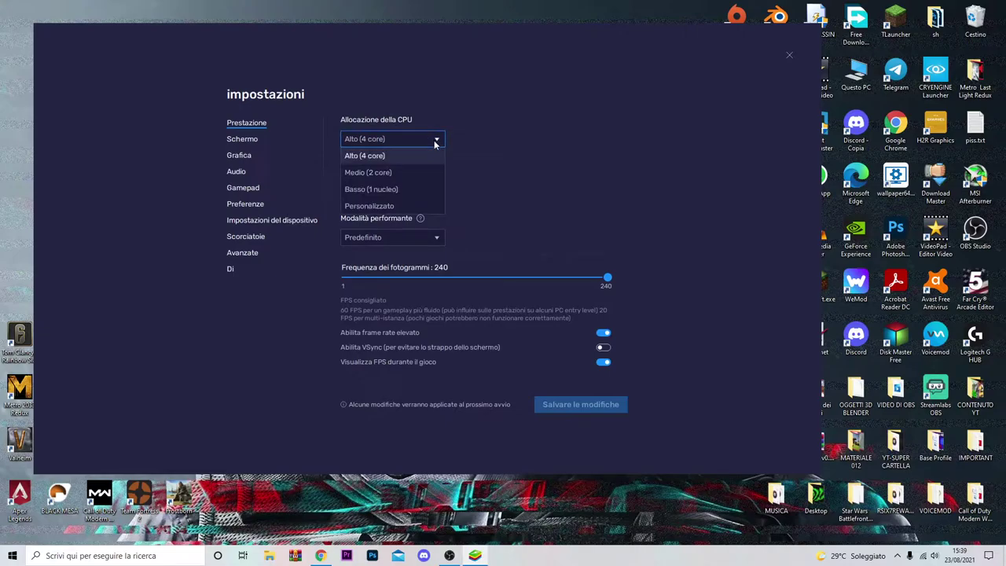
left_click(435, 140)
left_click(436, 140)
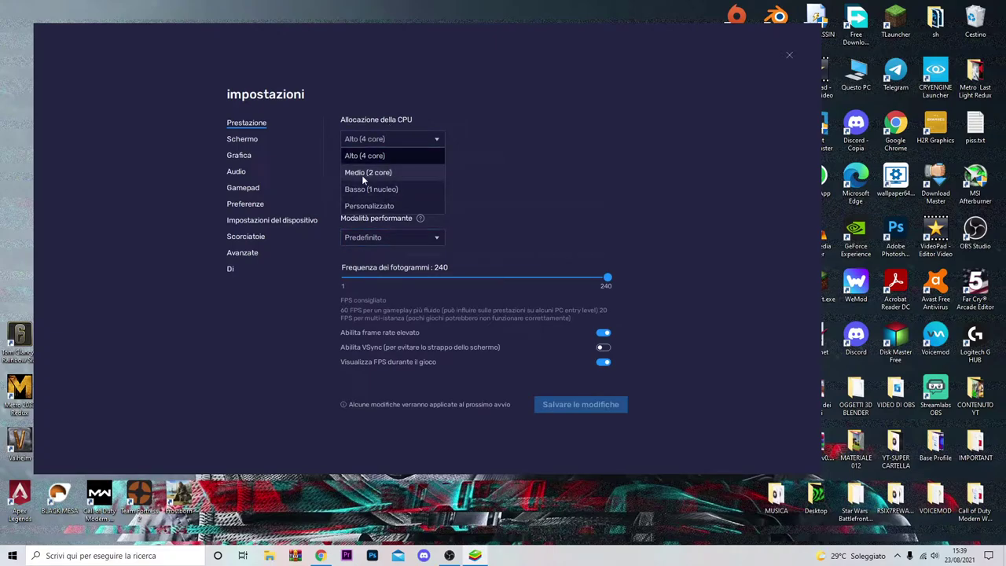
left_click(437, 140)
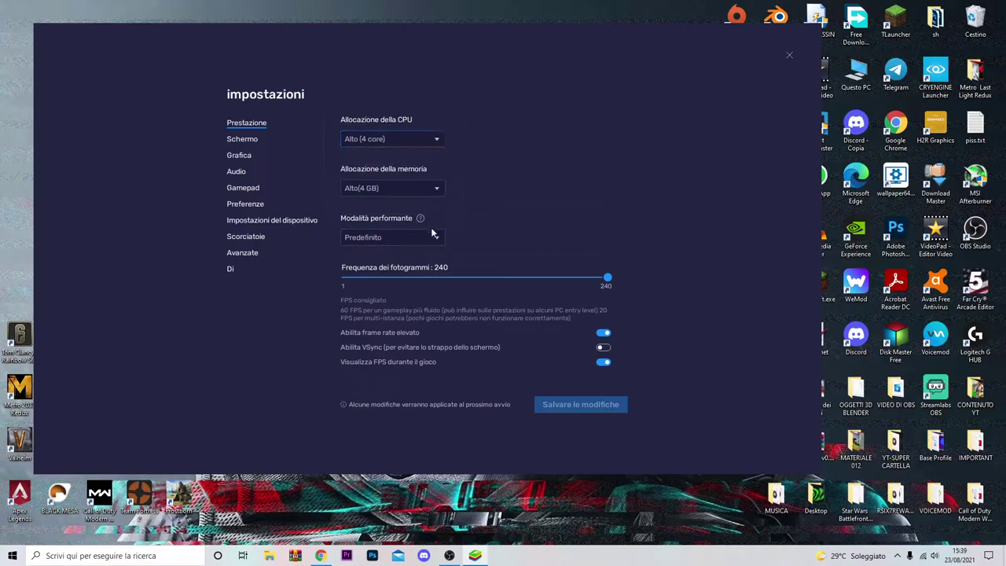
Step: Examine the memory allocation and performance mode options, leaving both selections as they are
left_click(433, 192)
left_click(434, 191)
left_click(439, 188)
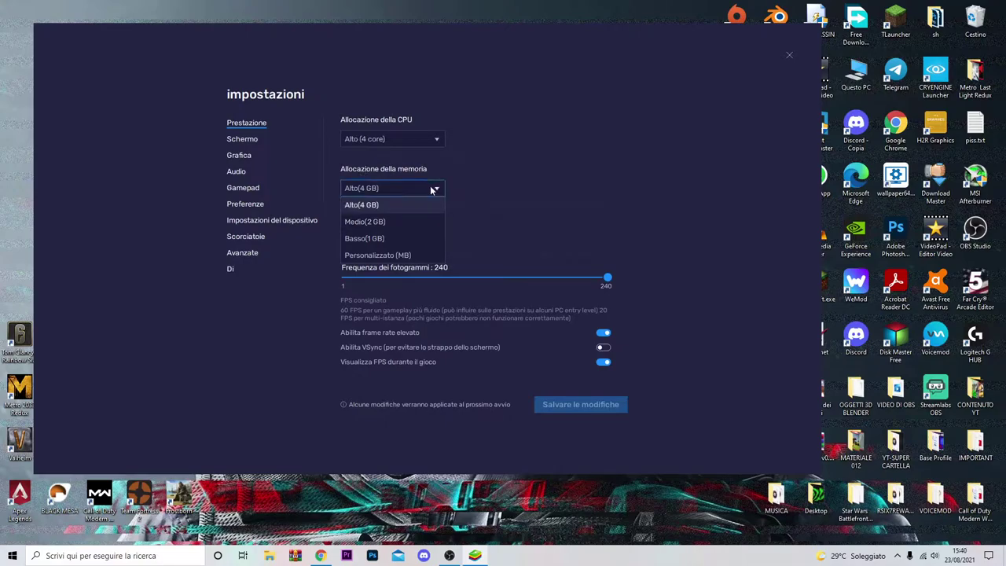
left_click(431, 189)
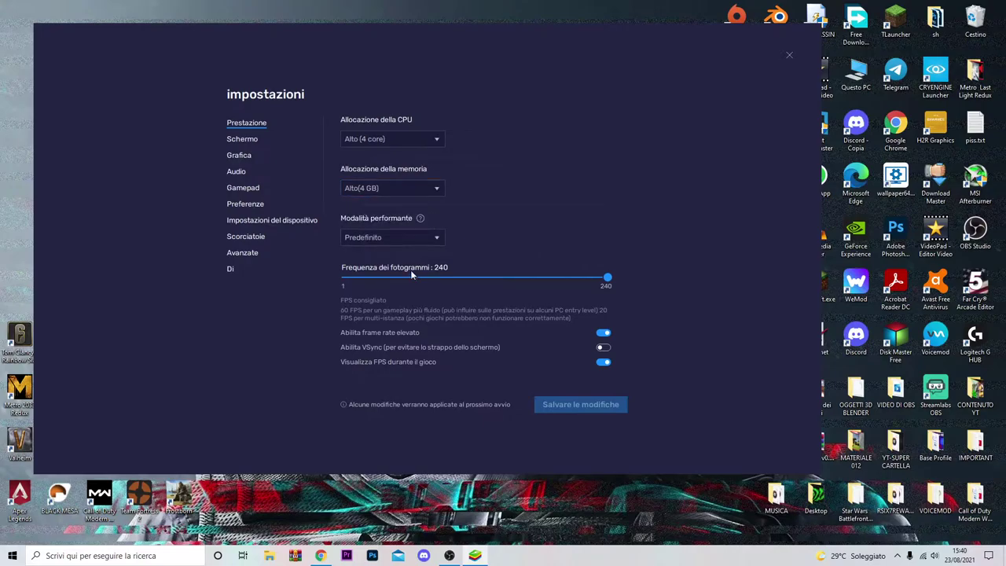
left_click(438, 239)
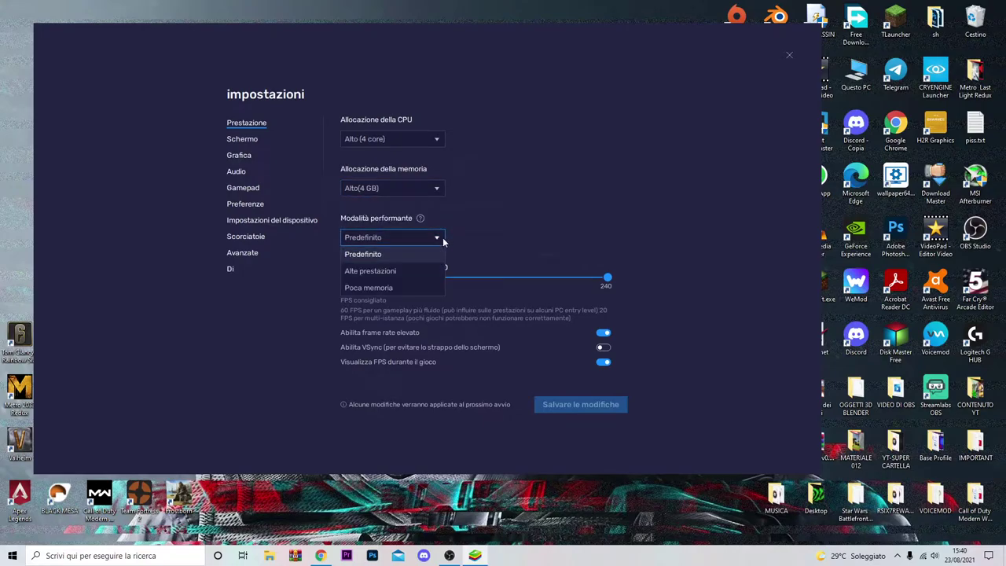
left_click(437, 241)
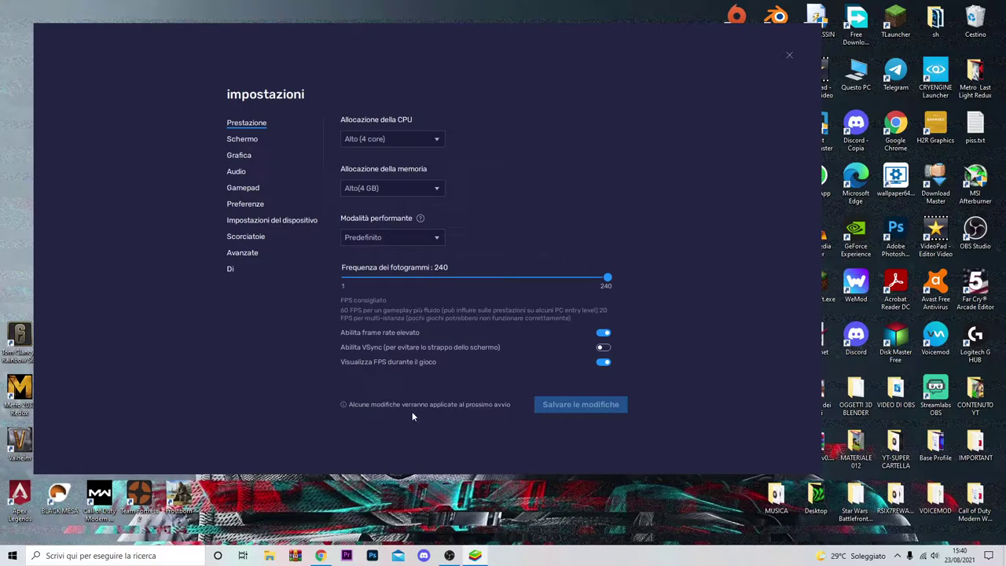
Step: Review the display settings, the interface rendering options and the dedicated NVIDIA GPU preference in the graphics settings
left_click(246, 139)
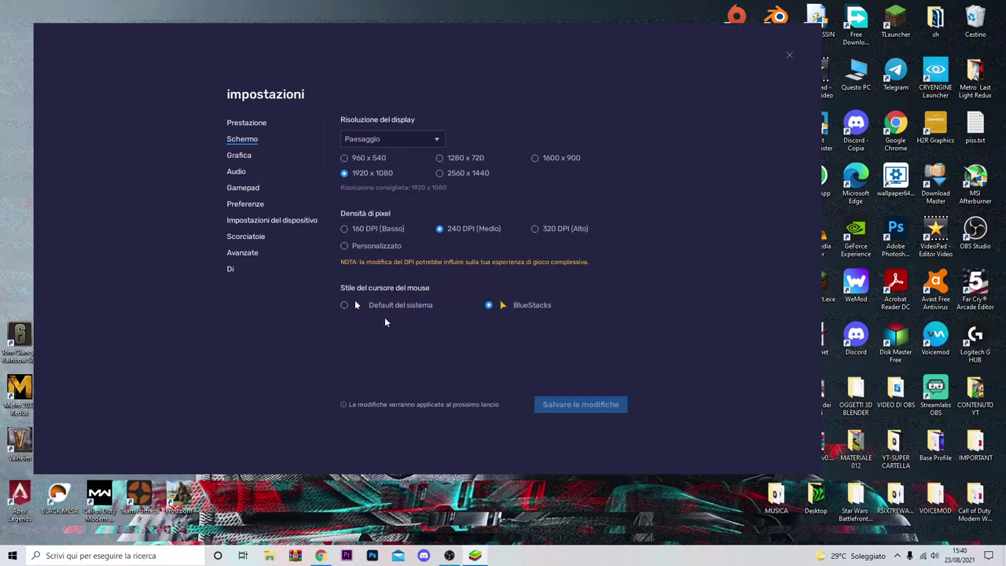
left_click(242, 156)
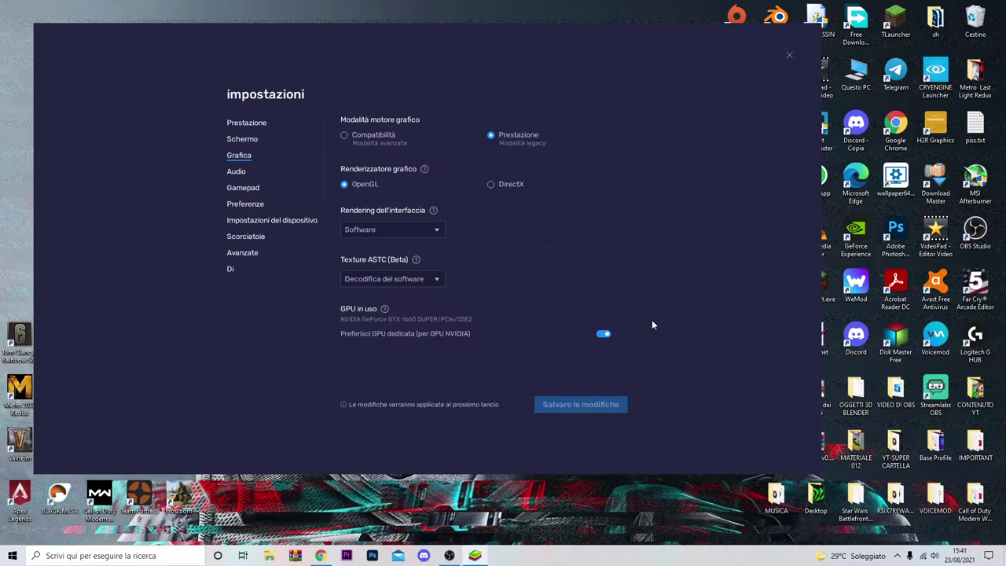
left_click(430, 230)
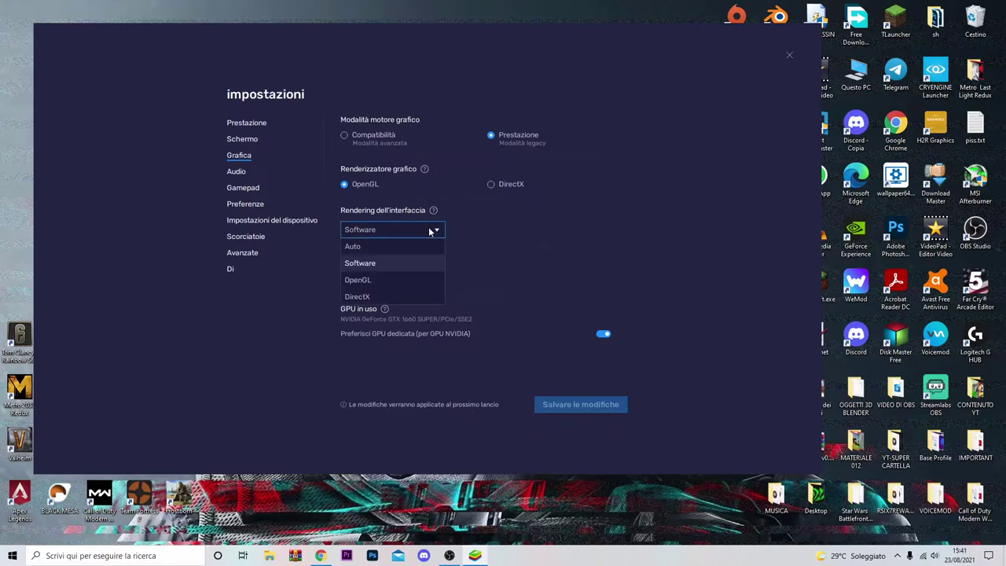
left_click(430, 230)
left_click(431, 228)
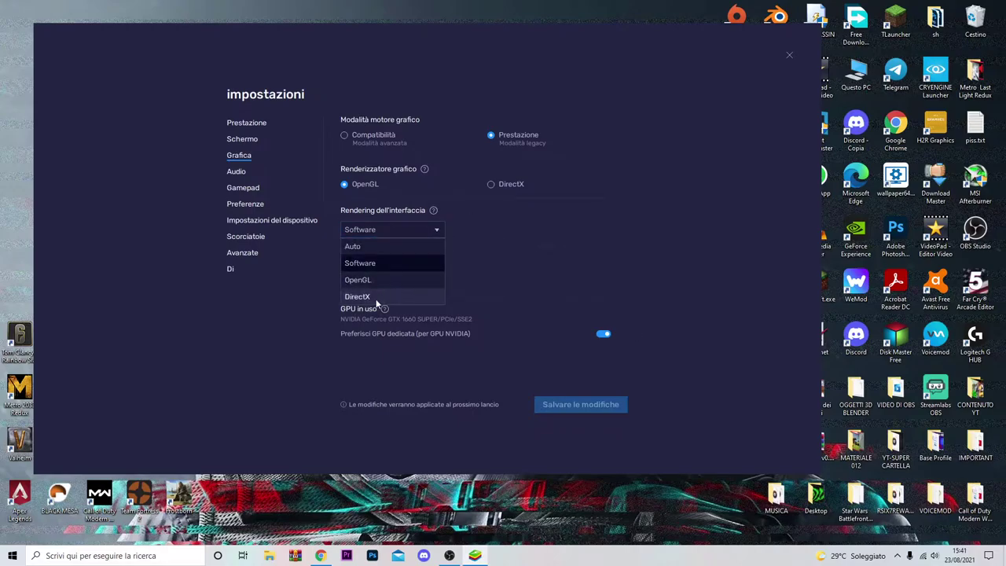
left_click(381, 265)
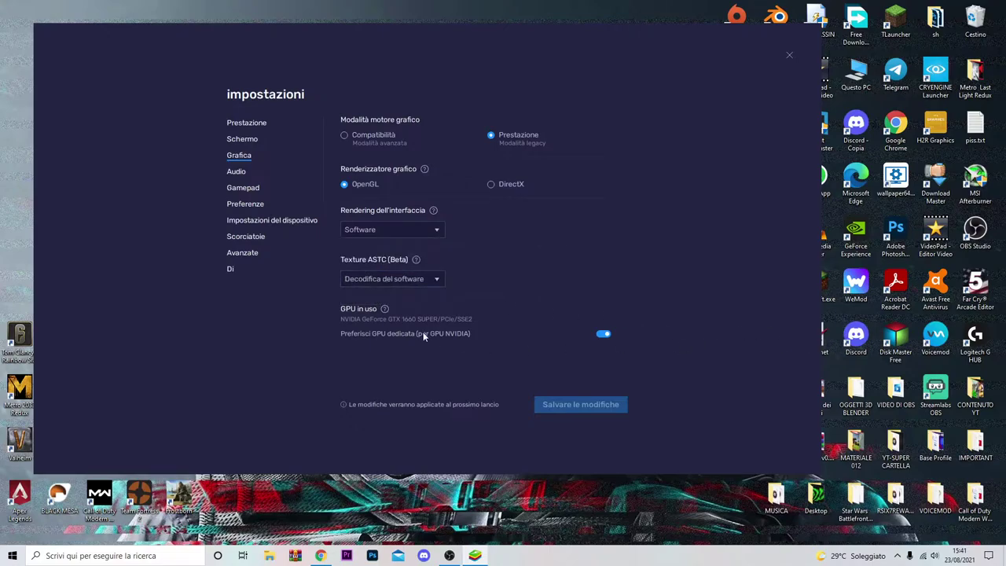
left_click(604, 335)
left_click(603, 335)
Step: Review the speaker and microphone device choices in the audio settings
left_click(238, 172)
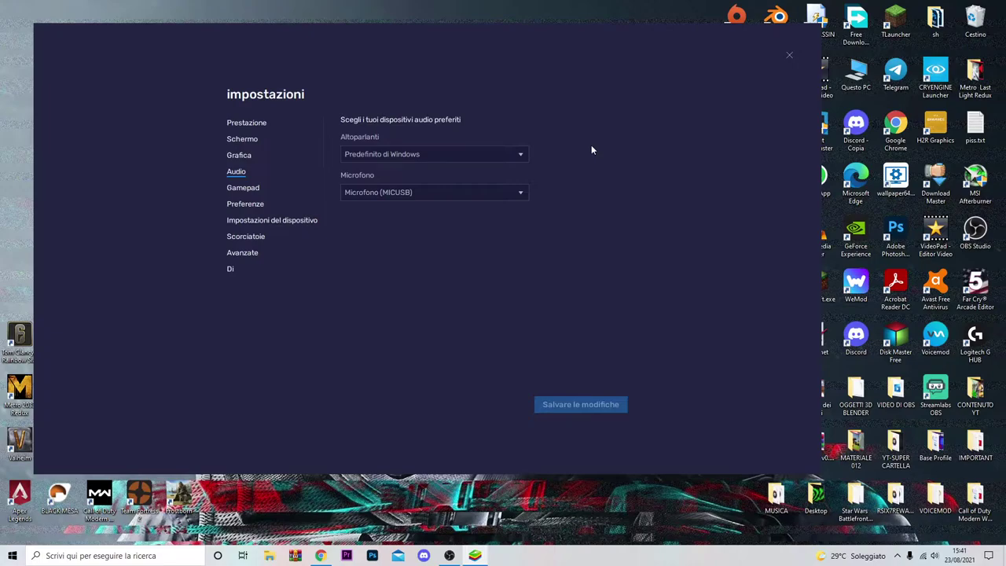
left_click(507, 192)
left_click(507, 192)
left_click(497, 156)
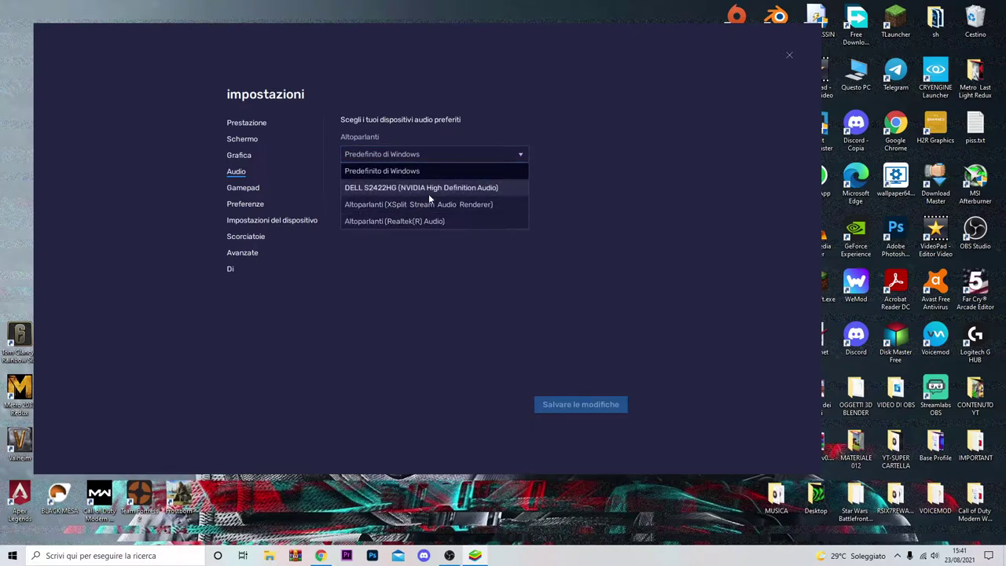
left_click(695, 223)
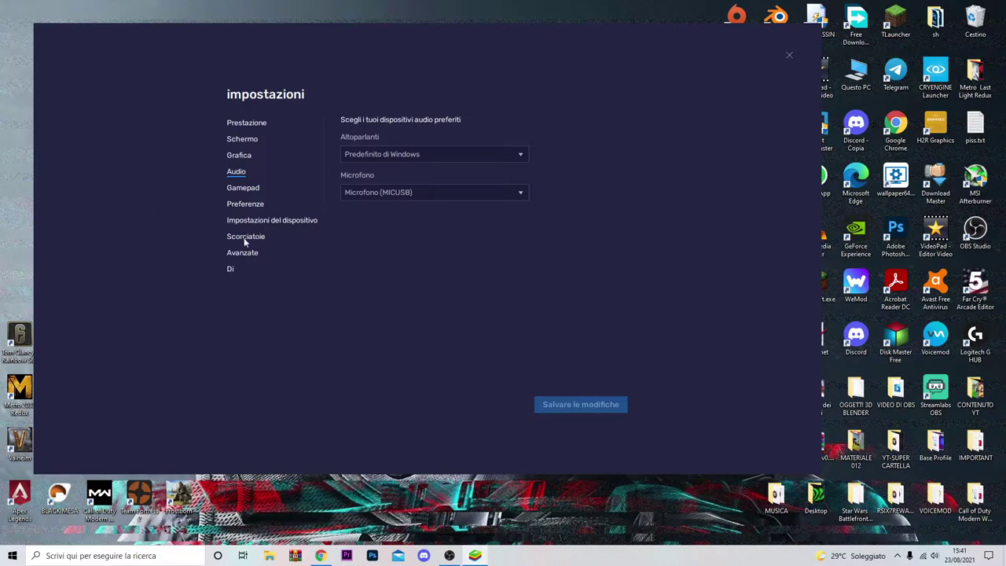
Step: Review the gamepad input access options and the general preferences, including the media folder path
left_click(239, 189)
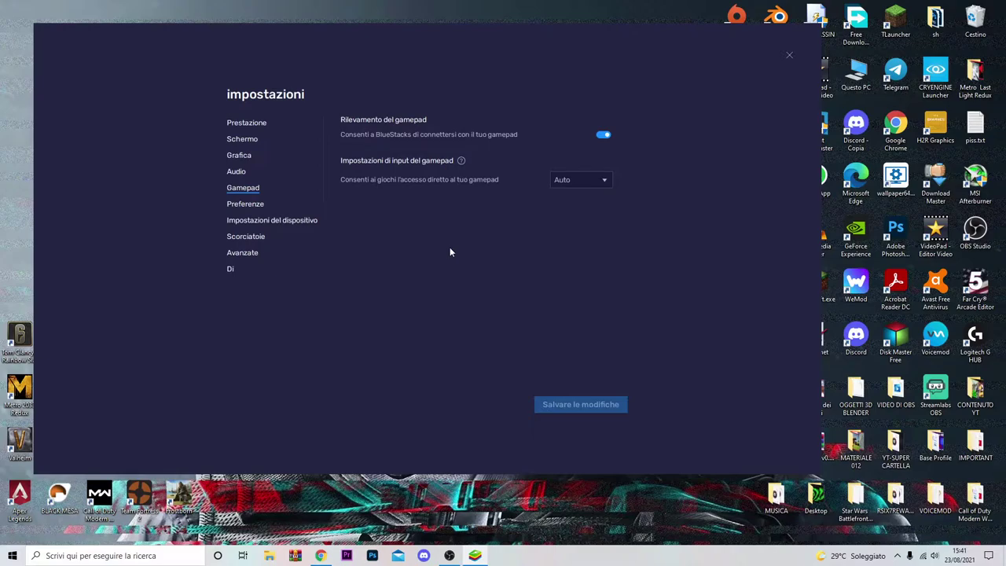
left_click(592, 183)
left_click(592, 183)
left_click(236, 206)
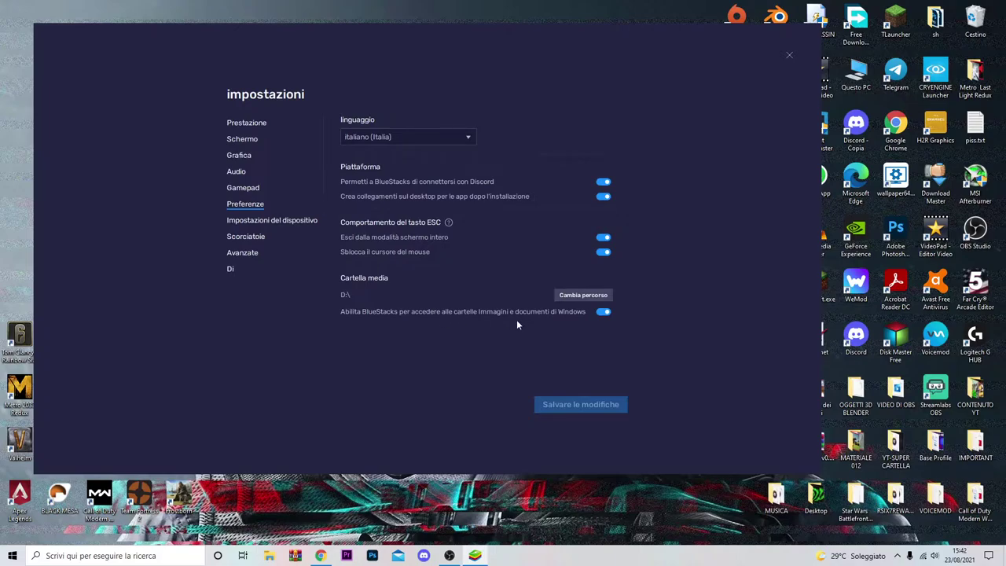
Step: Switch to File Explorer, check the free space on drives C: and D: under Questo PC, and close it
left_click(269, 555)
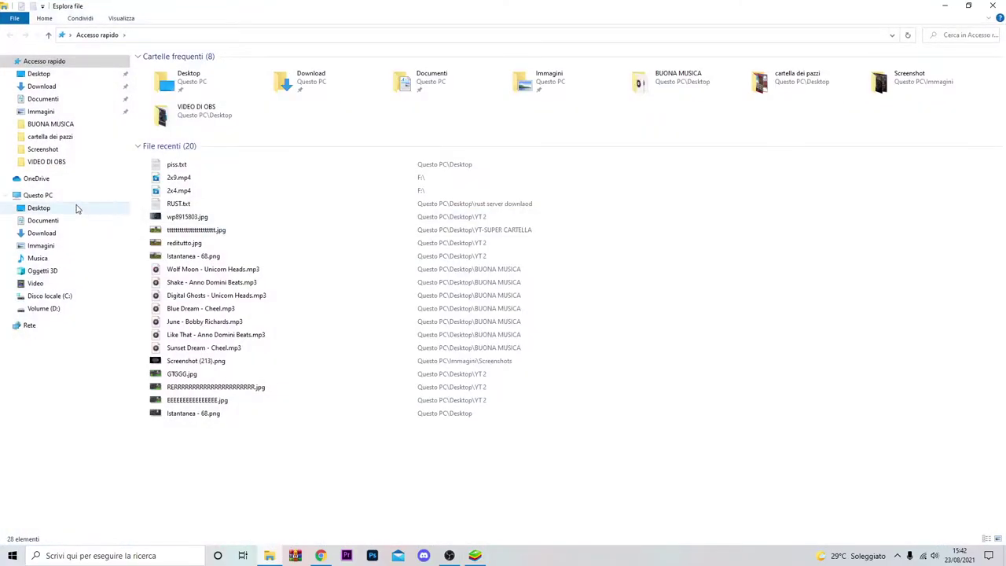
left_click(26, 197)
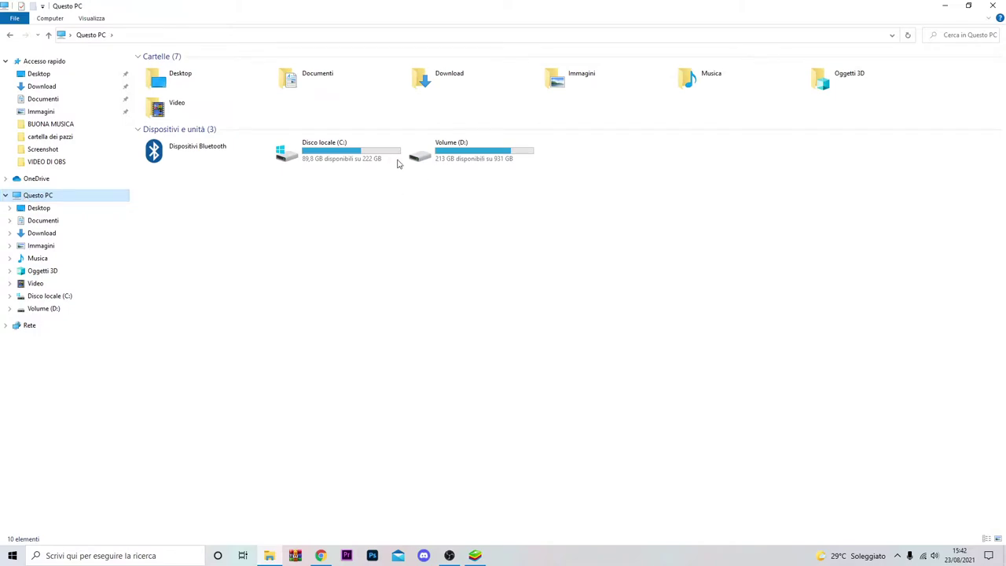
left_click(331, 159)
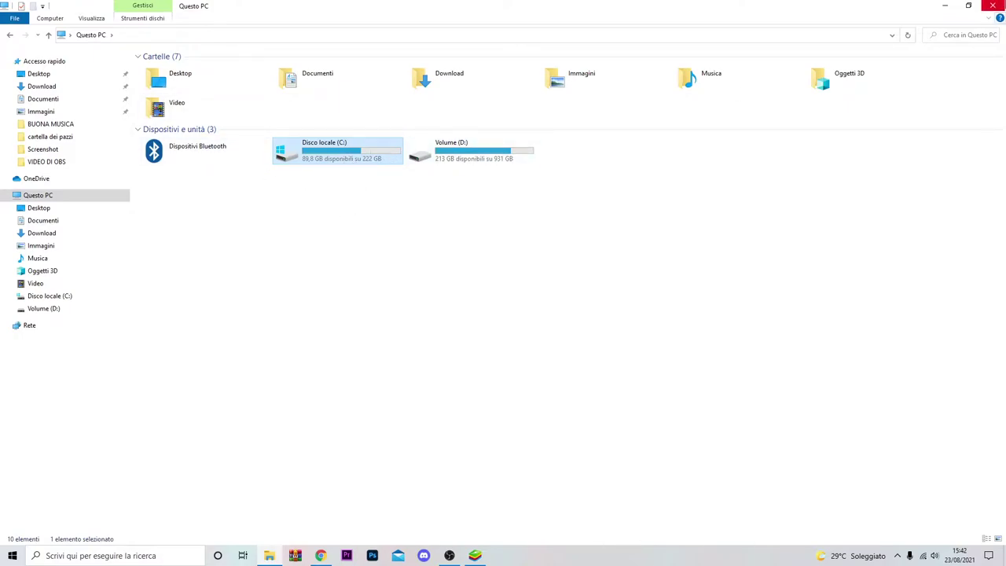
left_click(483, 151)
left_click(45, 195)
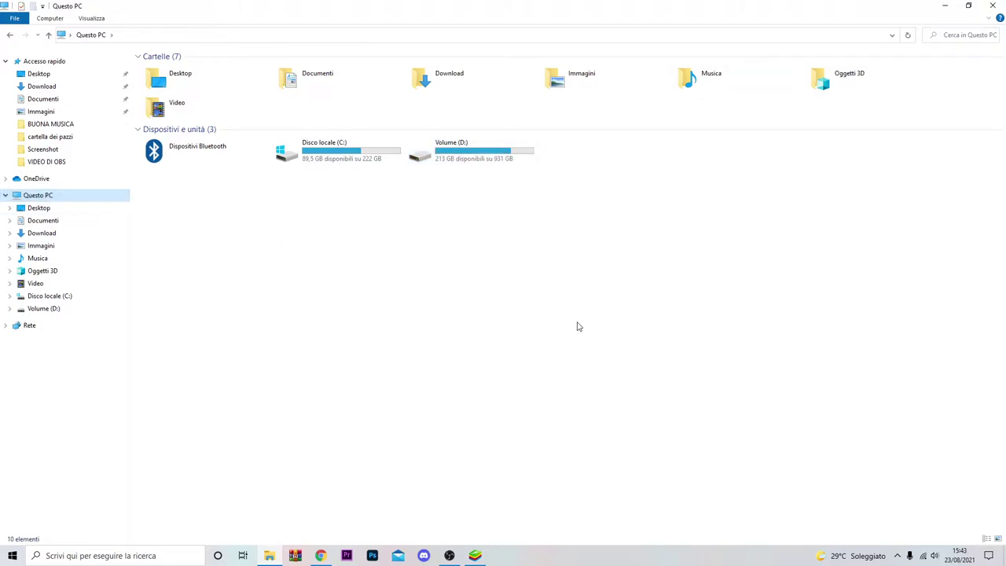
left_click(430, 154)
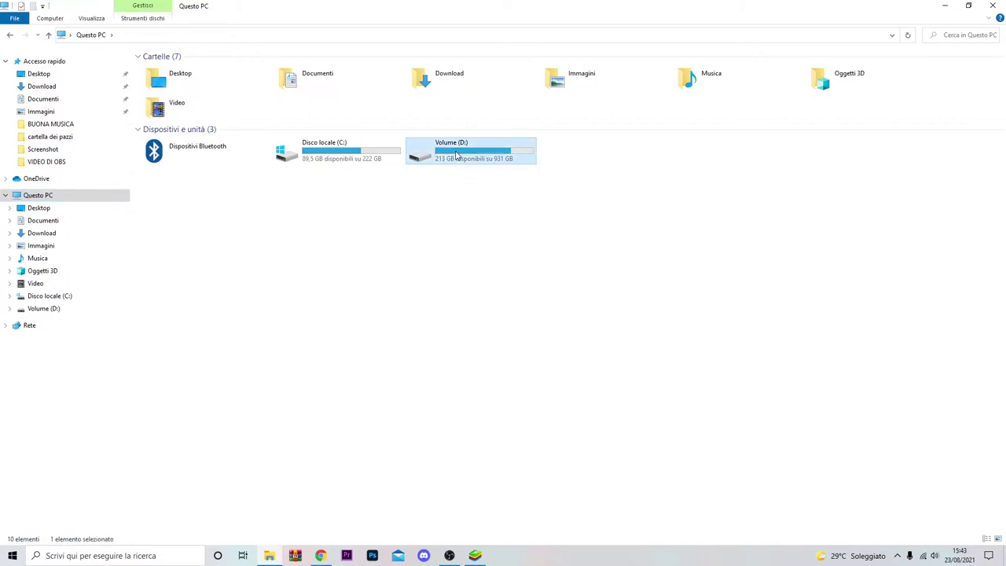
left_click(483, 318)
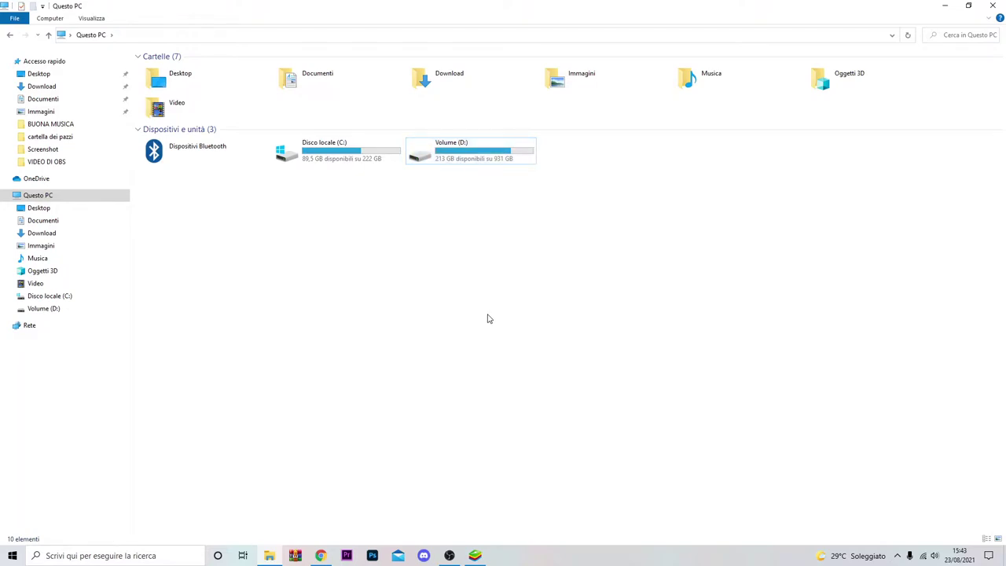
left_click(993, 5)
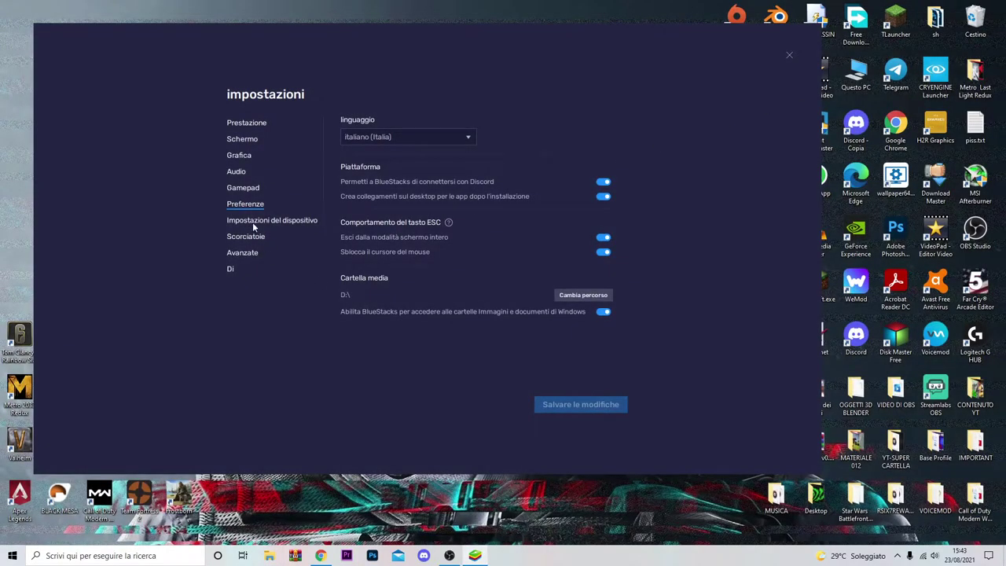
Step: Browse the list of device profiles in the device settings, keeping OnePlus 5 selected
left_click(253, 222)
left_click(433, 141)
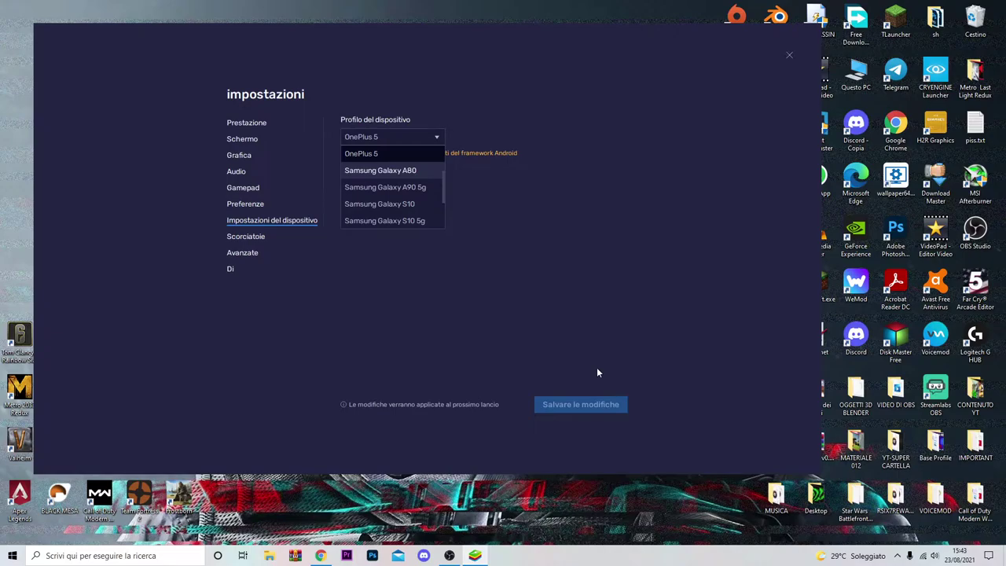
scroll(425, 197, "down", 1)
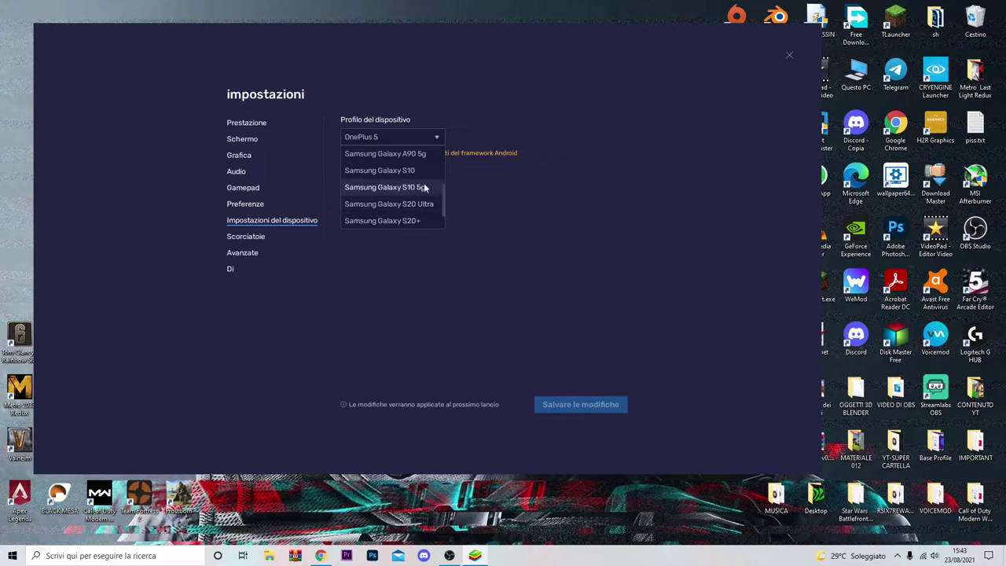
scroll(417, 185, "up", 1)
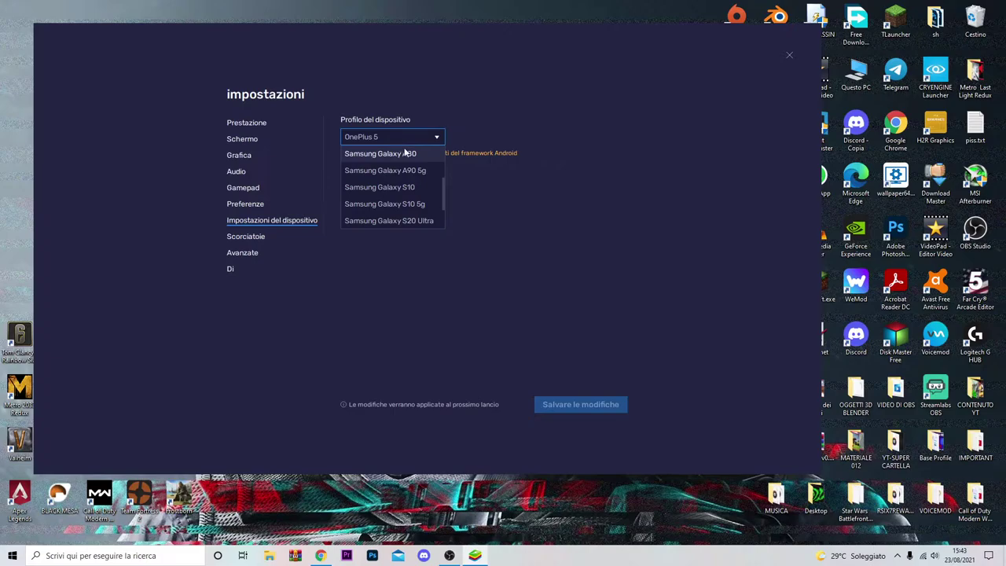
left_click(398, 142)
Step: Review the shortcut and advanced settings, and check the PC's specifications in the Windows system information
left_click(243, 238)
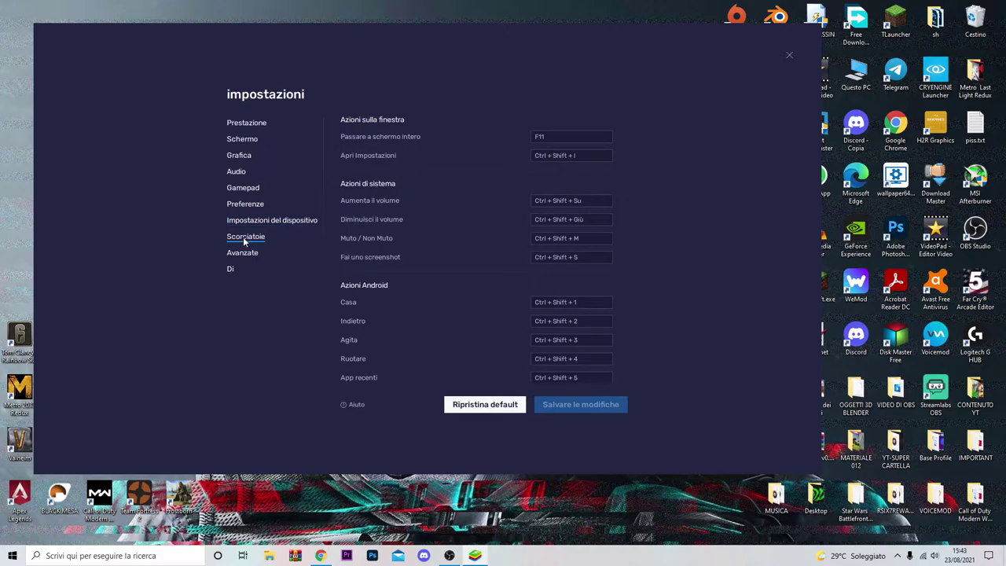
left_click(253, 253)
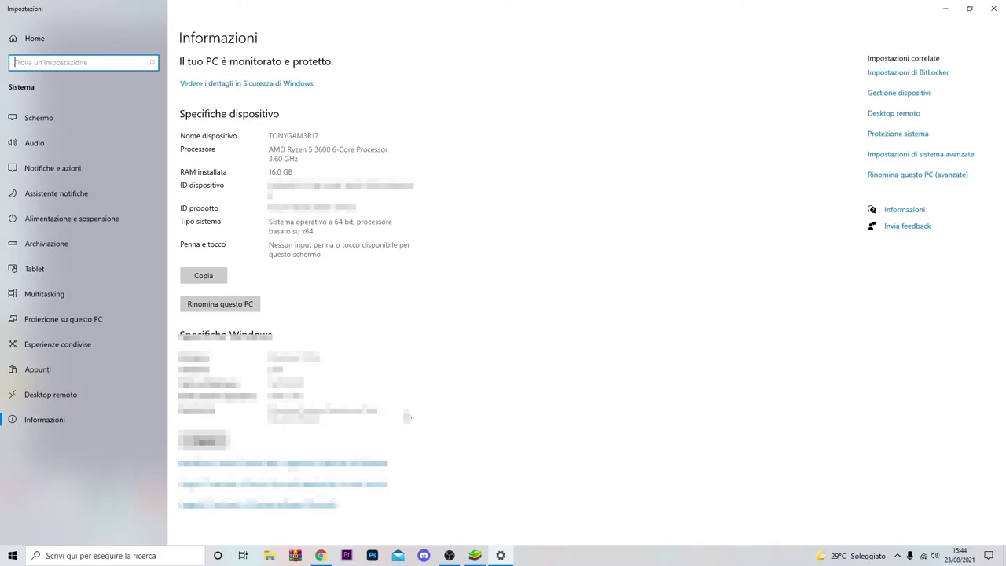
left_click(994, 8)
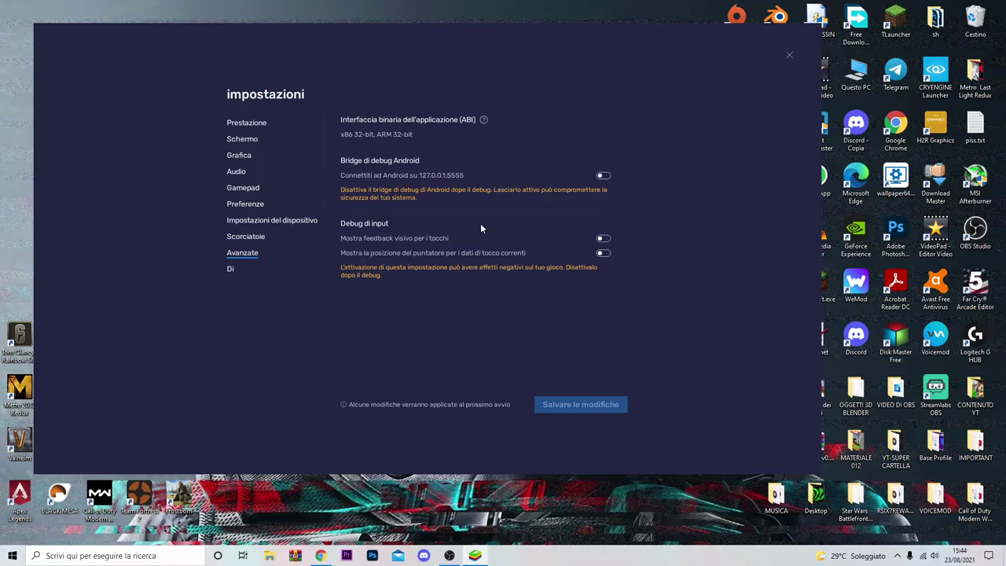
Step: Revisit the display resolution settings and the graphics engine settings
left_click(244, 141)
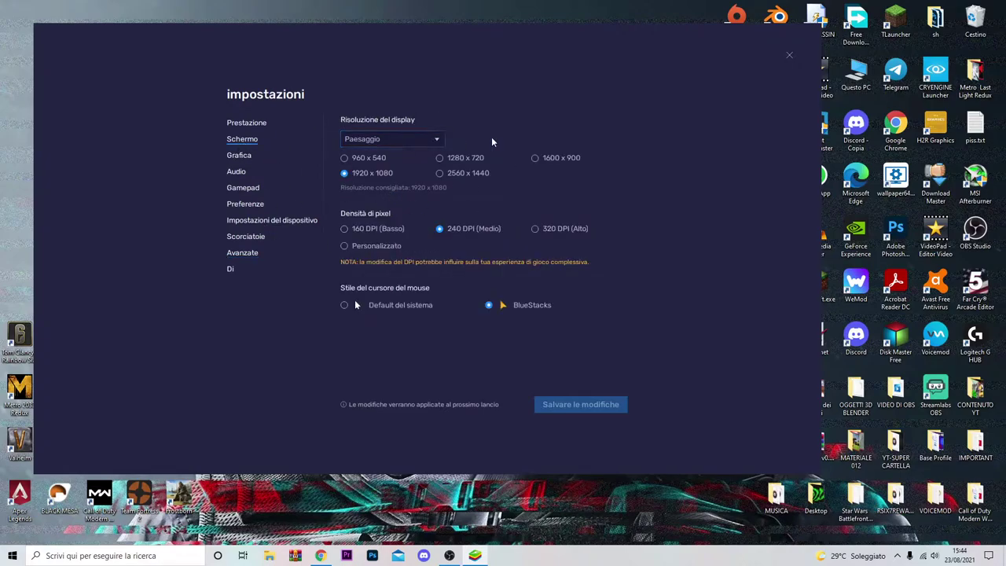
left_click(244, 157)
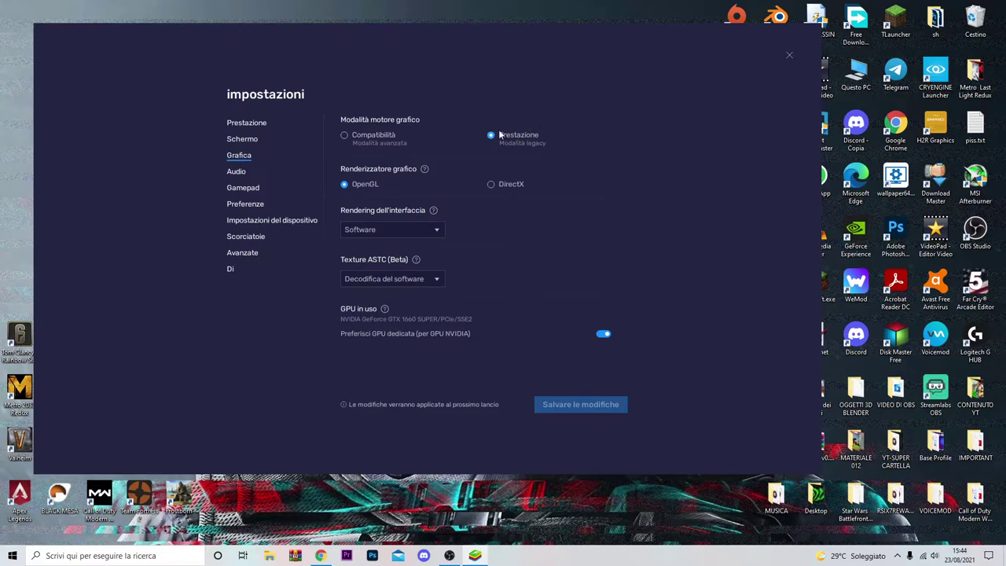
Step: Review the display resolution and performance settings once more, and close the emulator settings
left_click(248, 140)
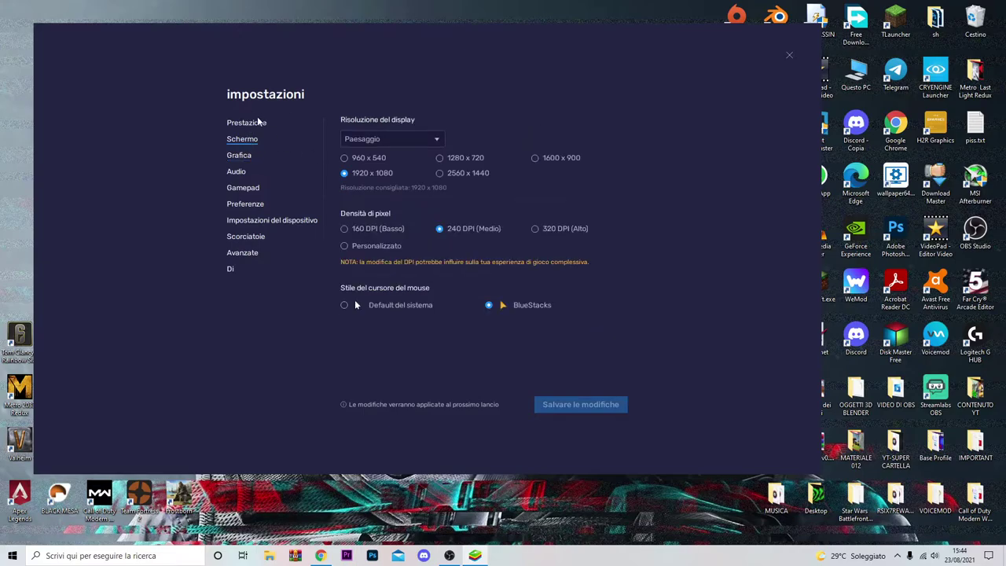
left_click(244, 122)
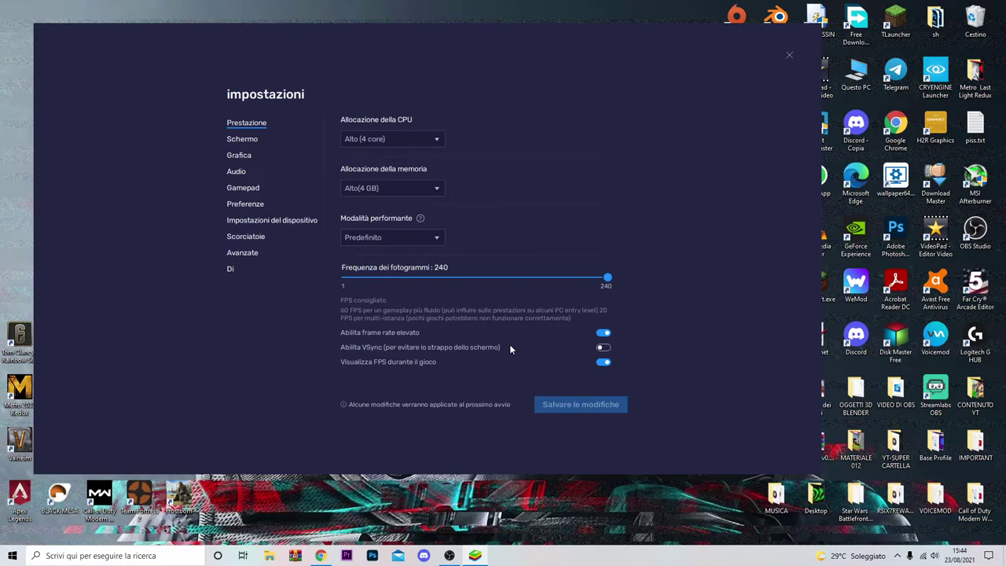
left_click(790, 55)
Step: Check the graphics quality and frame rate options in the game's own settings, and return to the gameplay
left_click(722, 118)
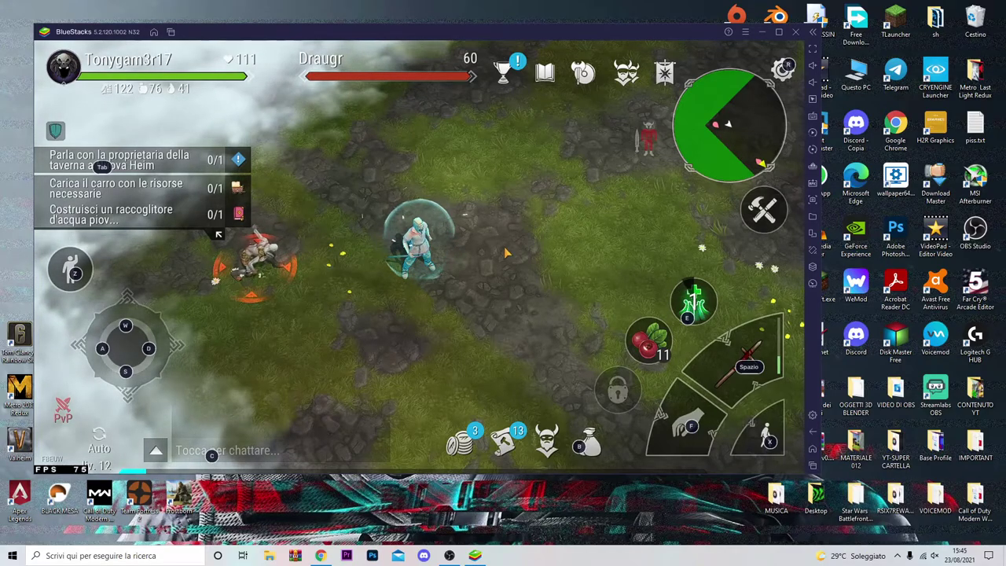
key("Escape")
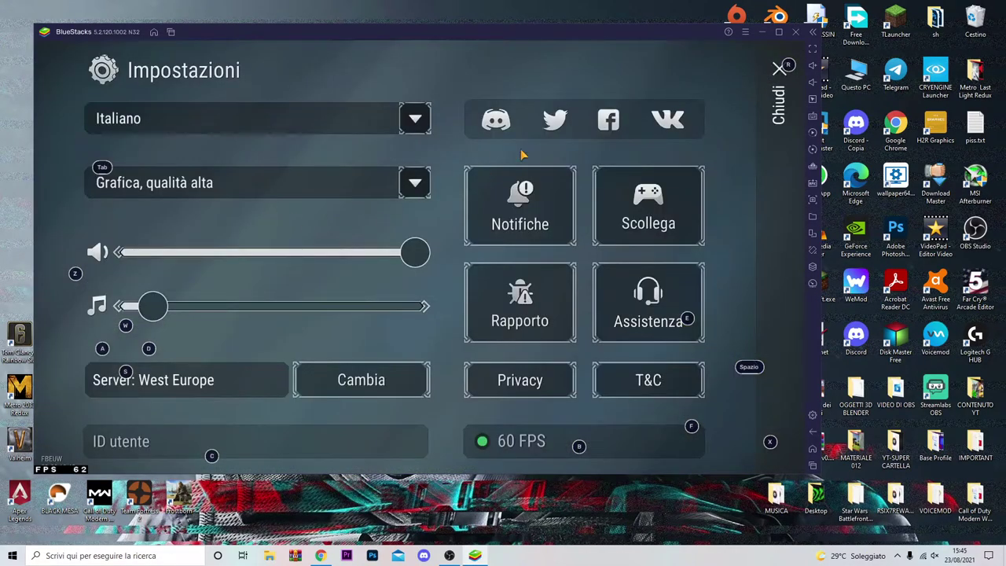
key("Escape")
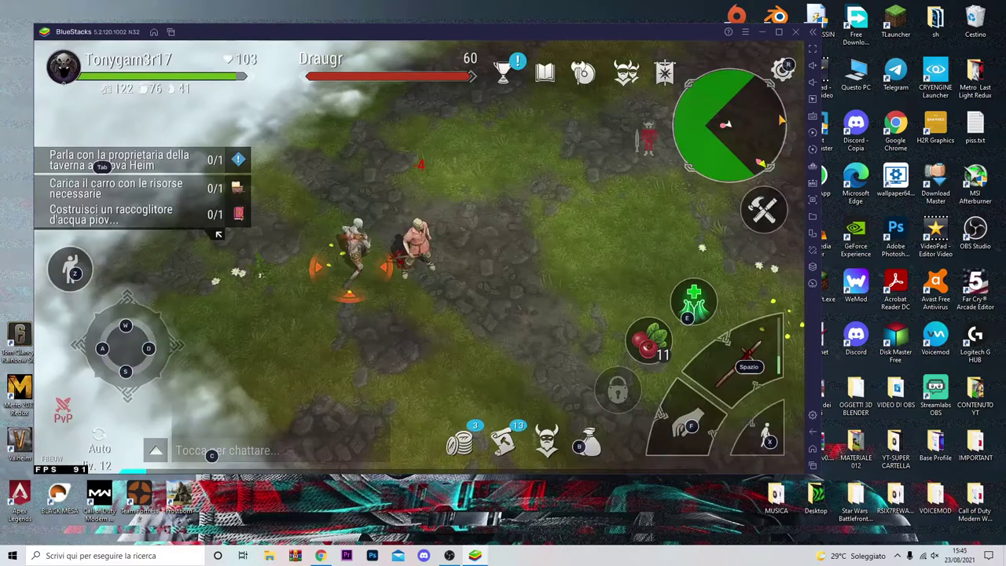
Step: Attack the Draugr repeatedly with the equipped weapon until it is defeated
left_click(736, 377)
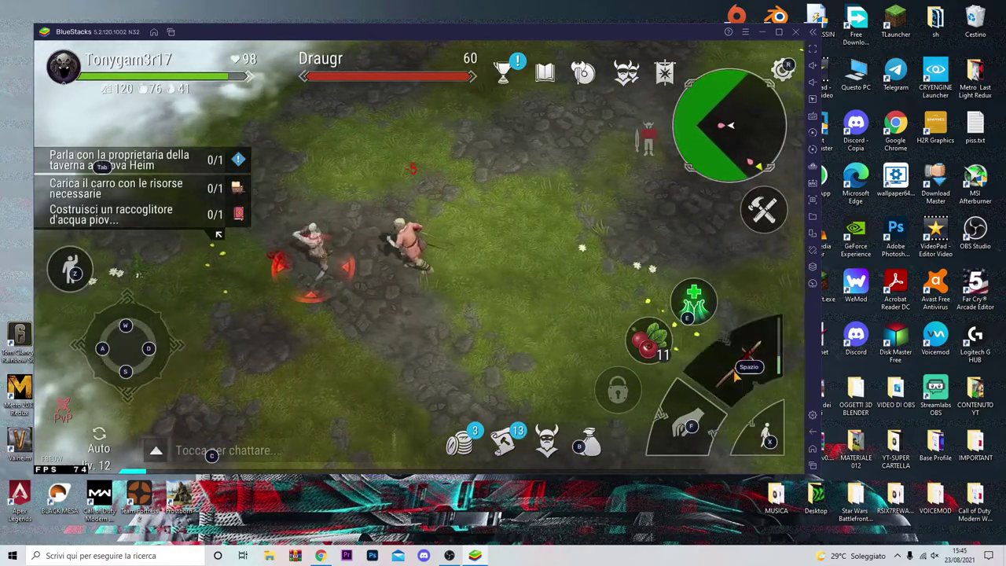
left_click(736, 377)
left_click(736, 378)
left_click(736, 377)
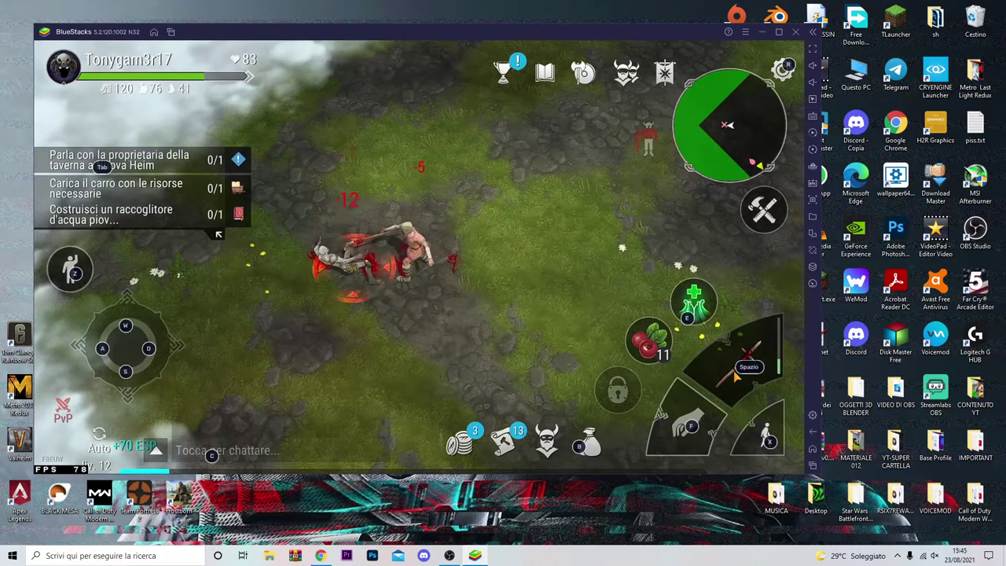
Step: Switch the game to full-screen mode and walk the character to the right
key("F11")
key("d")
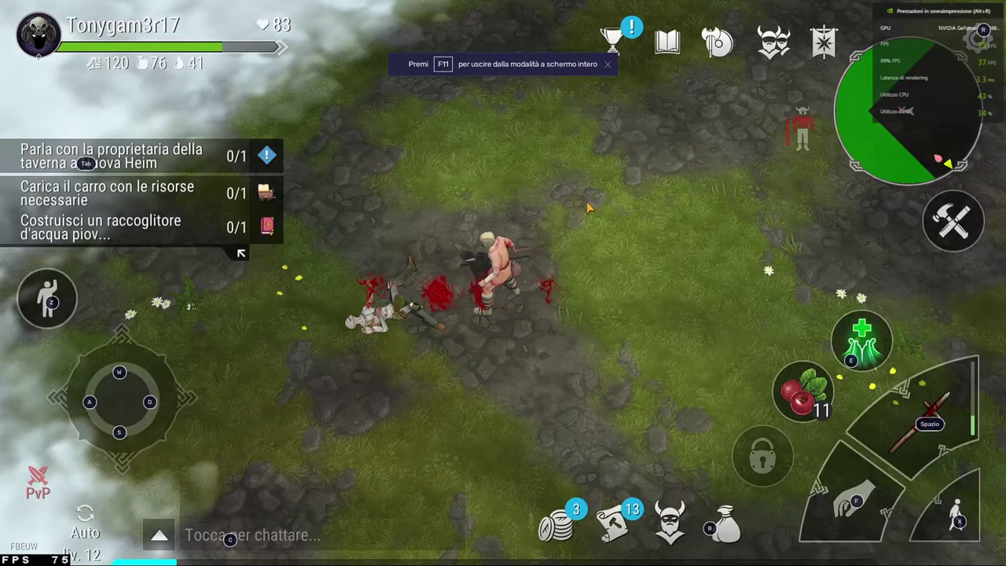